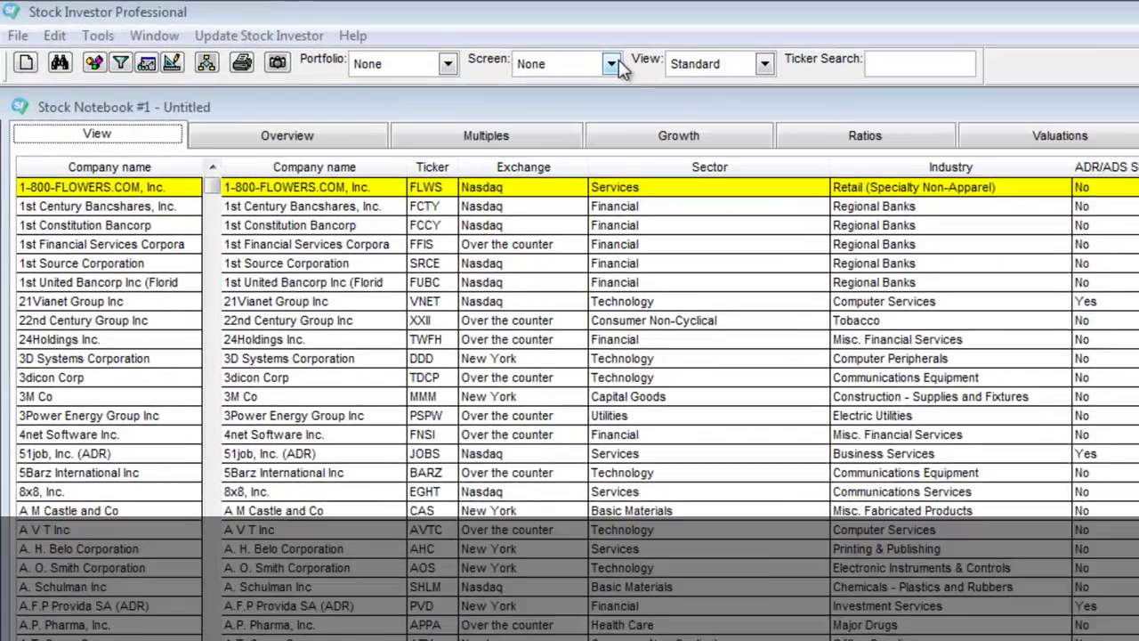
# Step: Filter the notebook with the *Neff, John screen and display it in the *Multiples view
pyautogui.click(618, 60)
pyautogui.moveTo(634, 96); pyautogui.dragTo(656, 131)
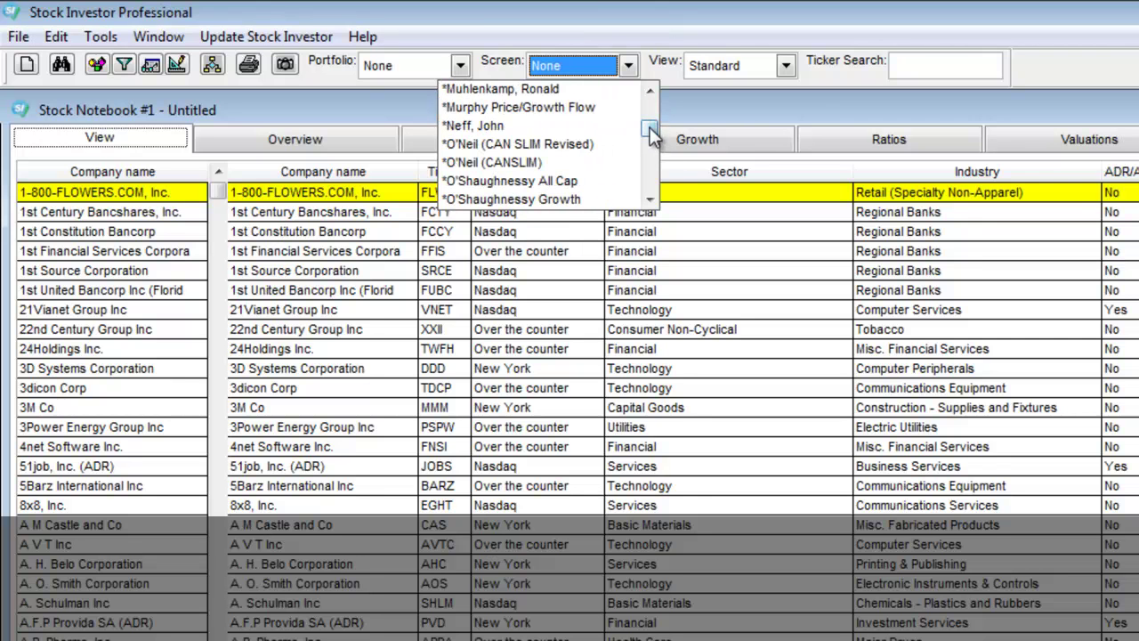
pyautogui.click(529, 127)
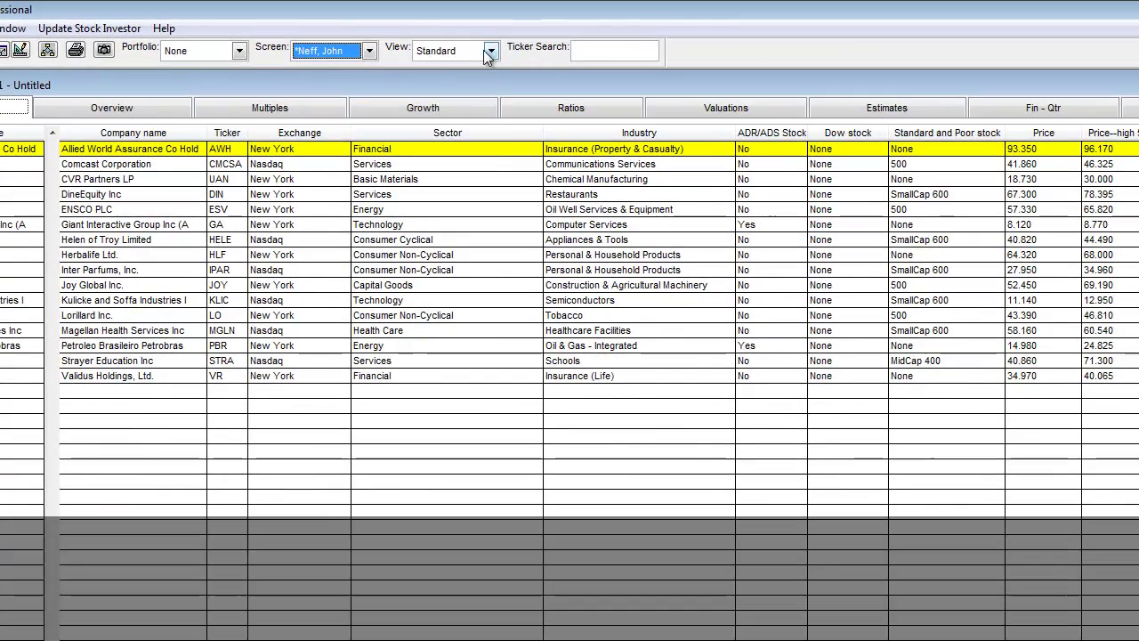
pyautogui.click(786, 65)
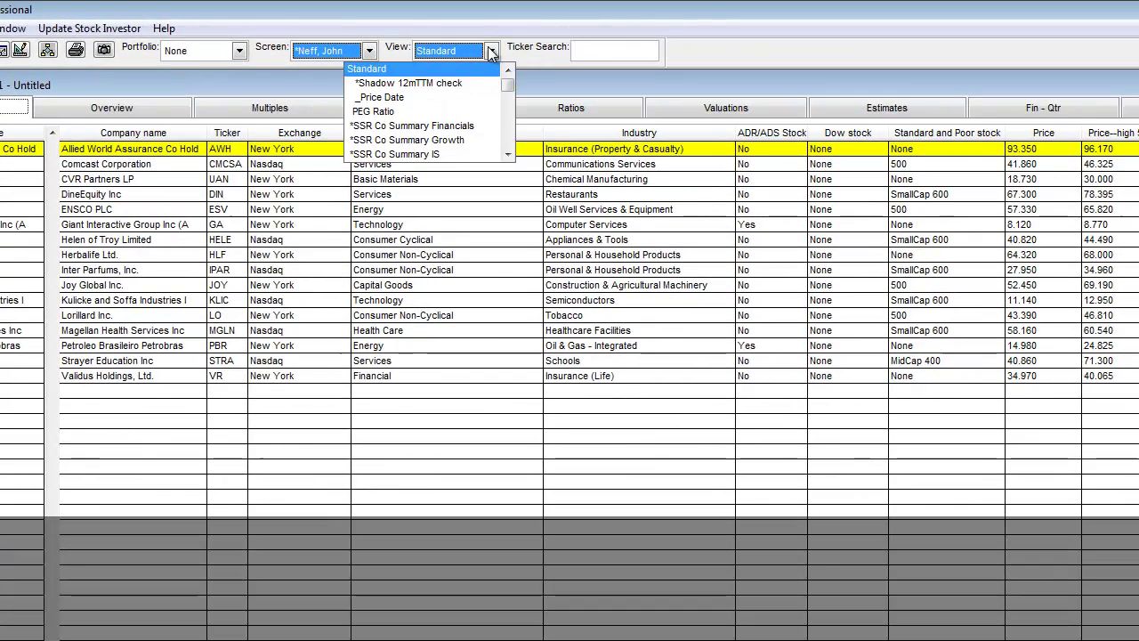
pyautogui.scroll(-5, 506, 112)
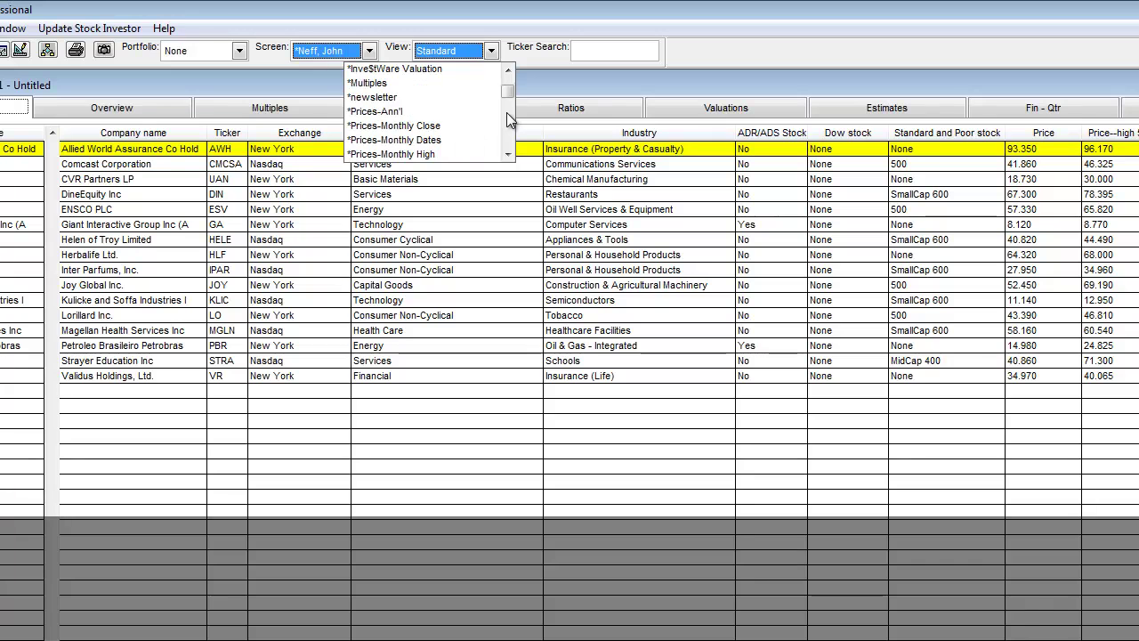
pyautogui.click(374, 83)
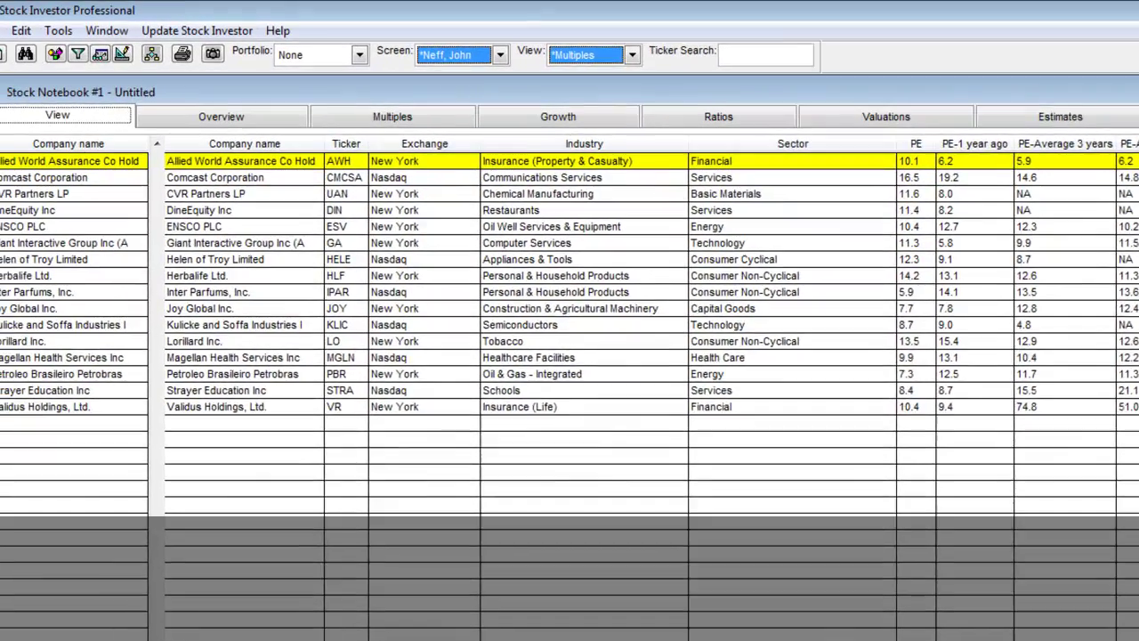
# Step: Sort the 16 Neff stocks by the forward-PEG rank column on the far right, putting ENSCO PLC first
pyautogui.hscroll(5, 570, 356)
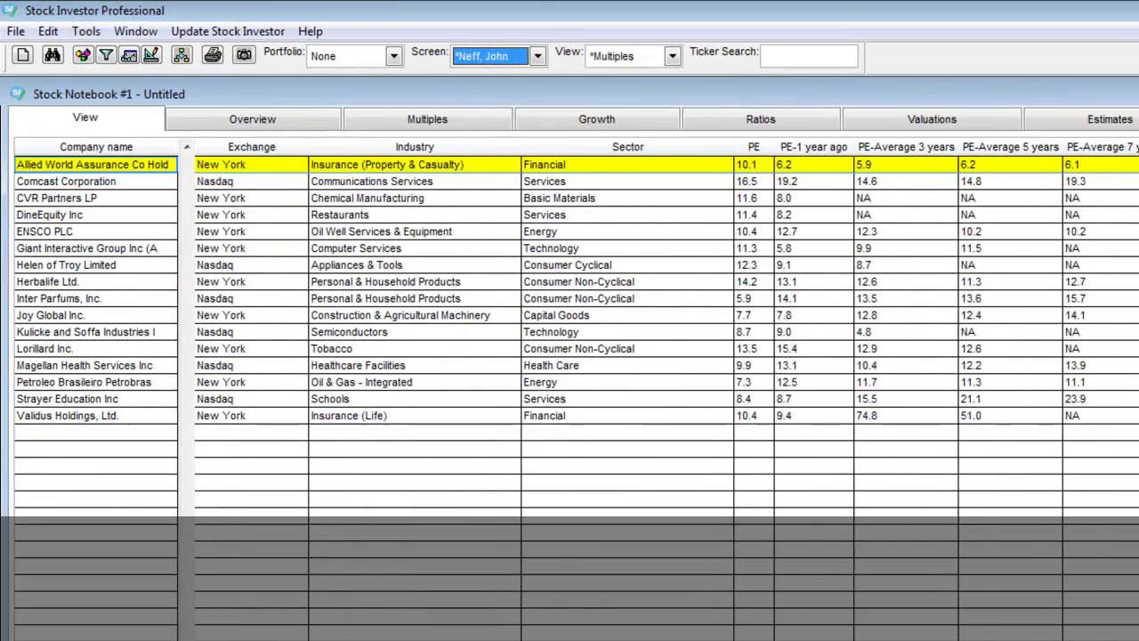
pyautogui.hscroll(2, 658, 294)
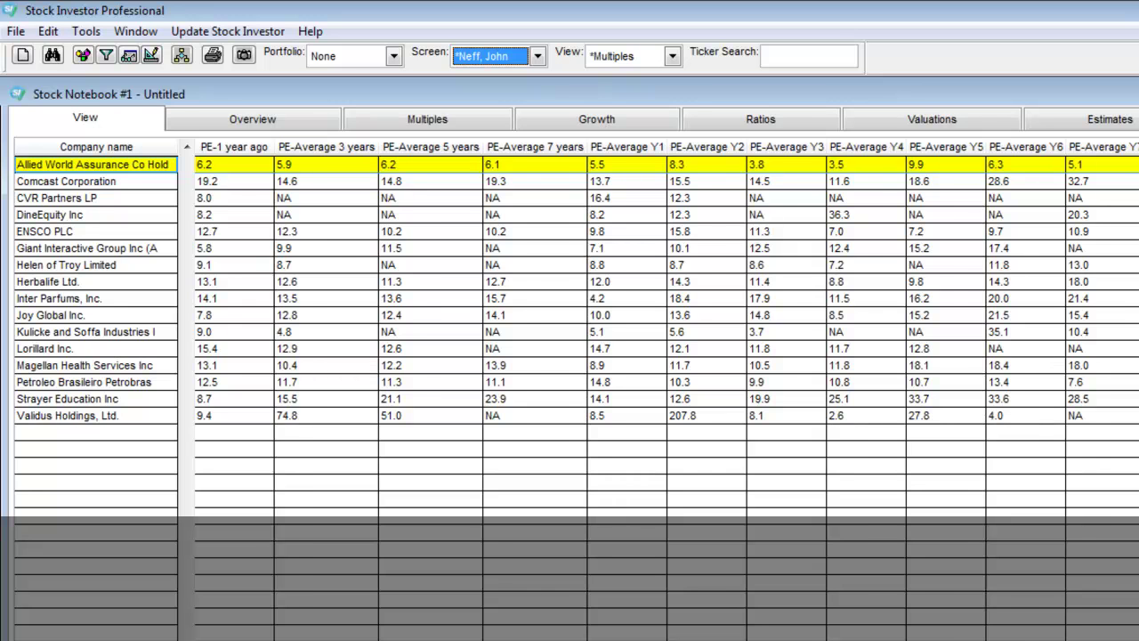
pyautogui.hscroll(2, 659, 294)
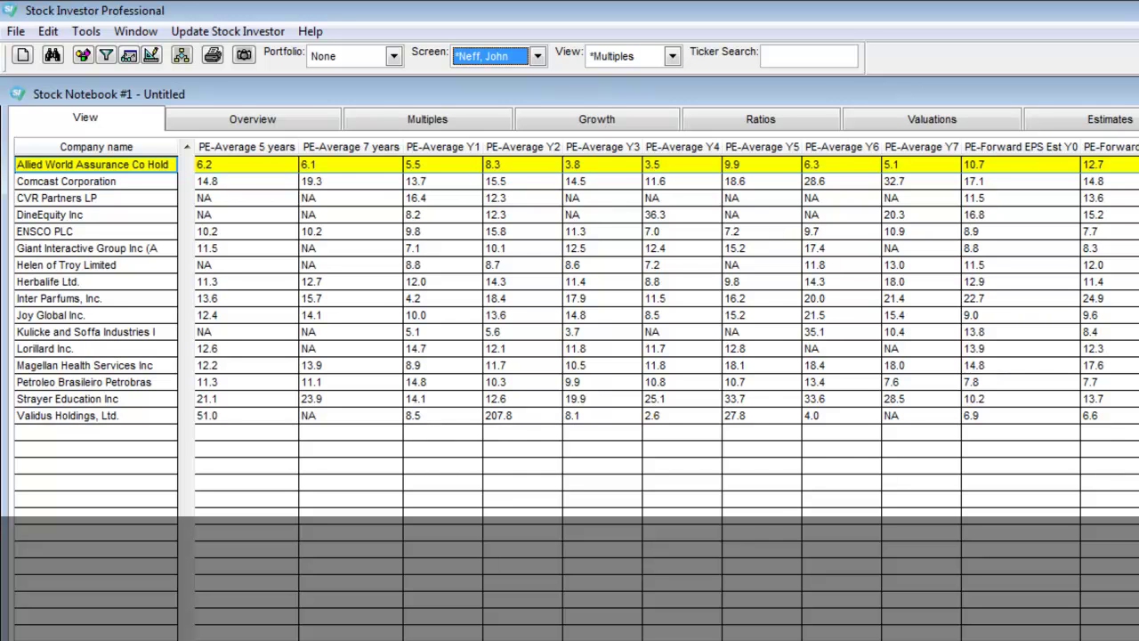
pyautogui.hscroll(2, 658, 294)
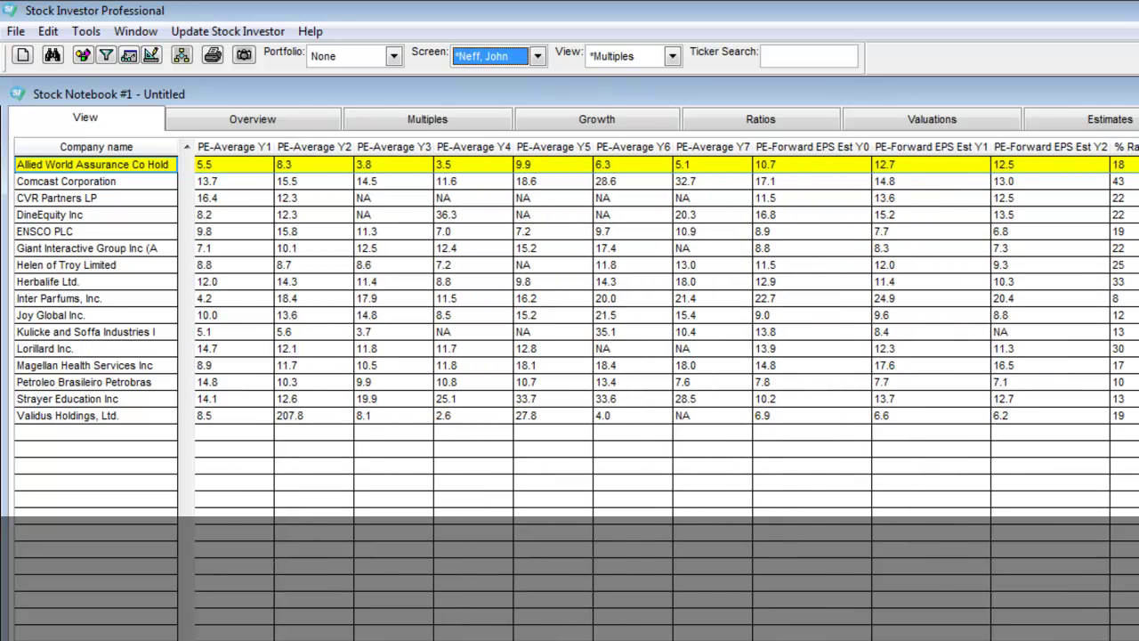
pyautogui.hscroll(5, 659, 293)
pyautogui.hscroll(5, 658, 293)
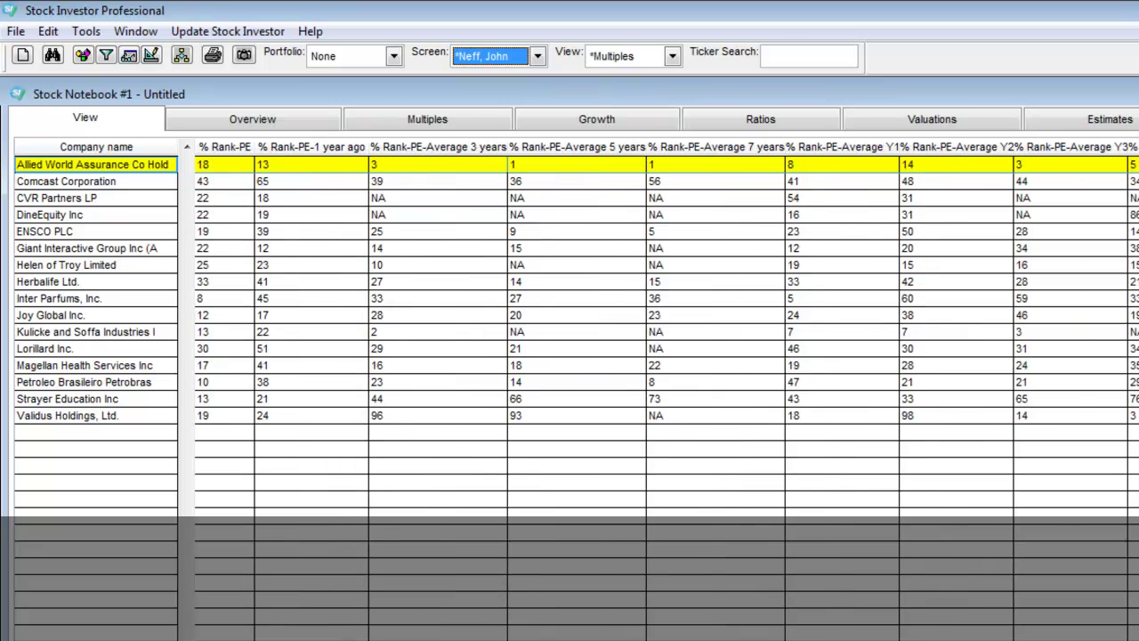
pyautogui.hscroll(3, 659, 294)
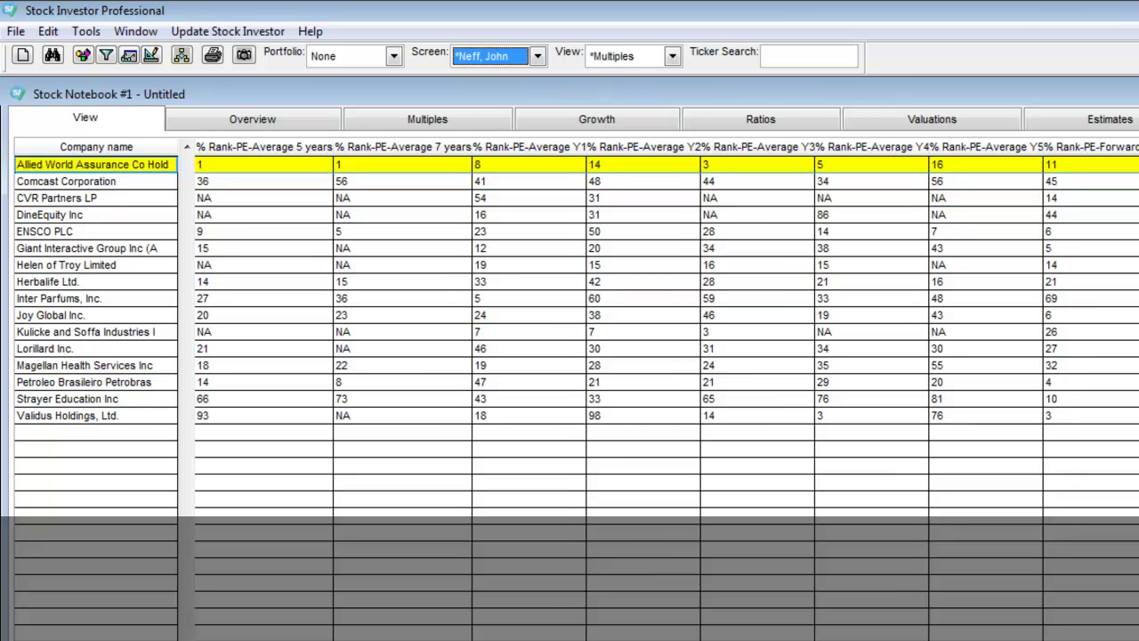
pyautogui.hscroll(1, 659, 293)
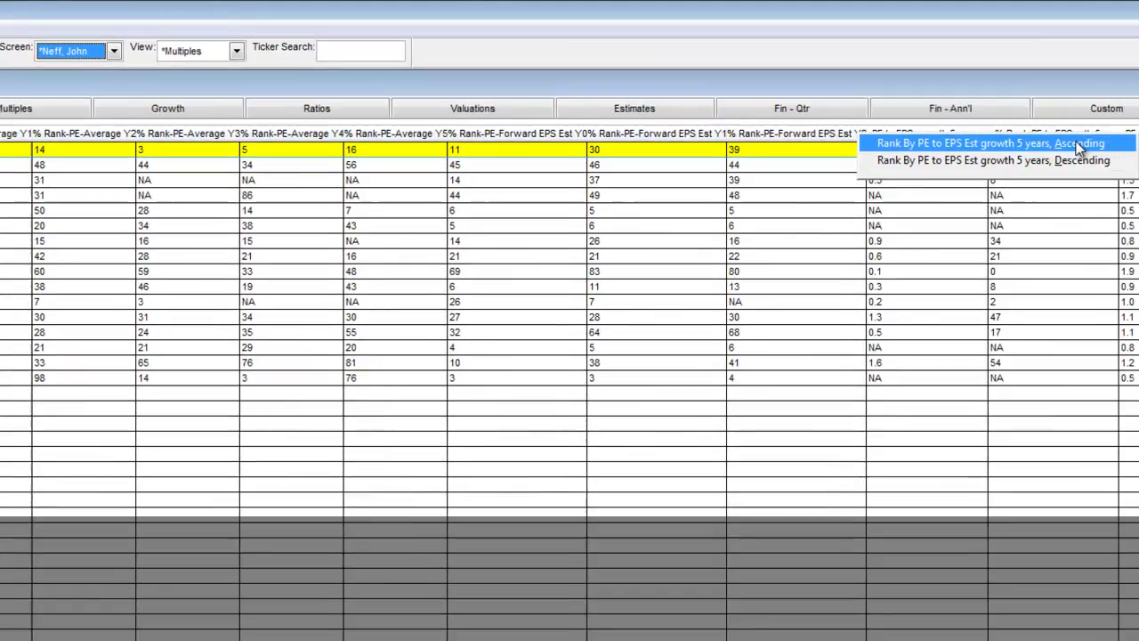
pyautogui.click(1042, 139)
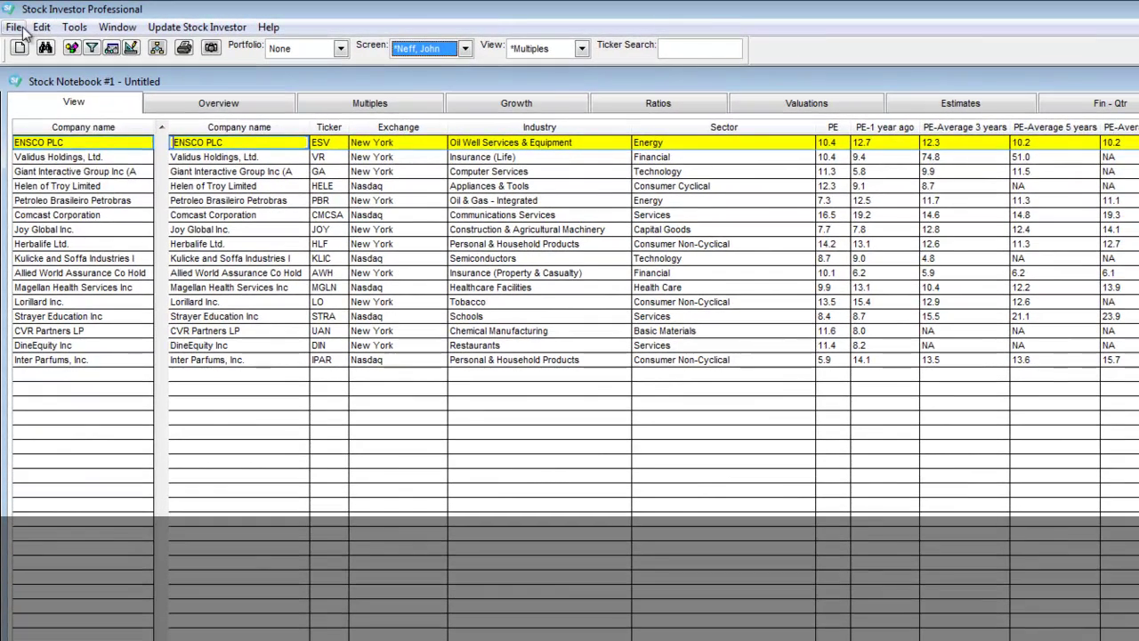
# Step: Save the screened Multiples notebook under the new name 'Neff Multiples'
pyautogui.click(43, 27)
pyautogui.moveTo(15, 26)
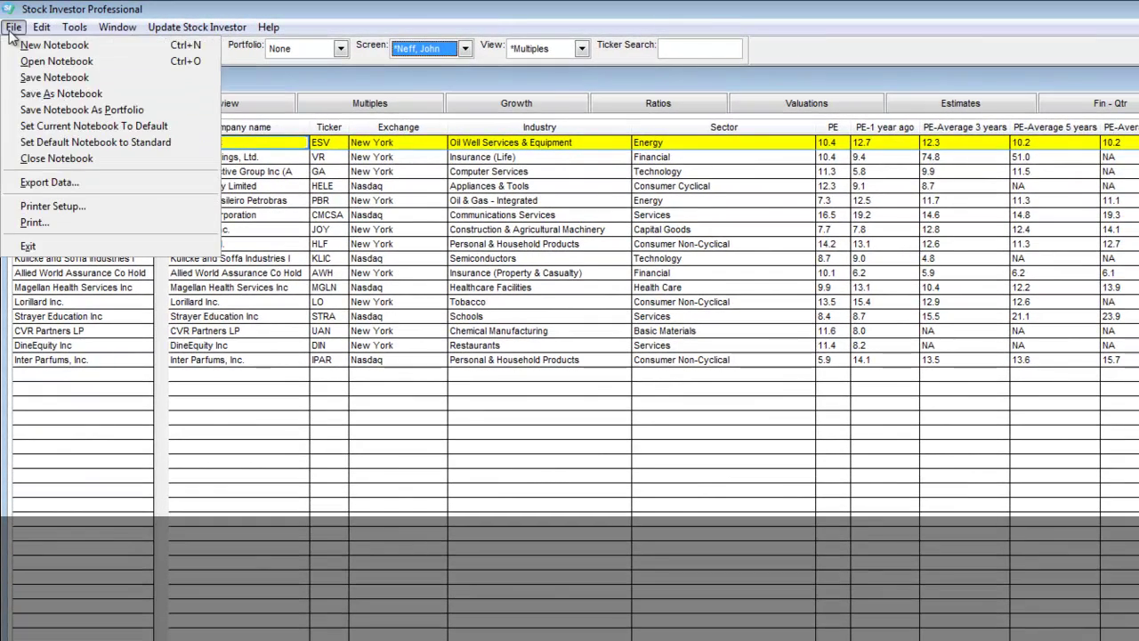
pyautogui.click(56, 96)
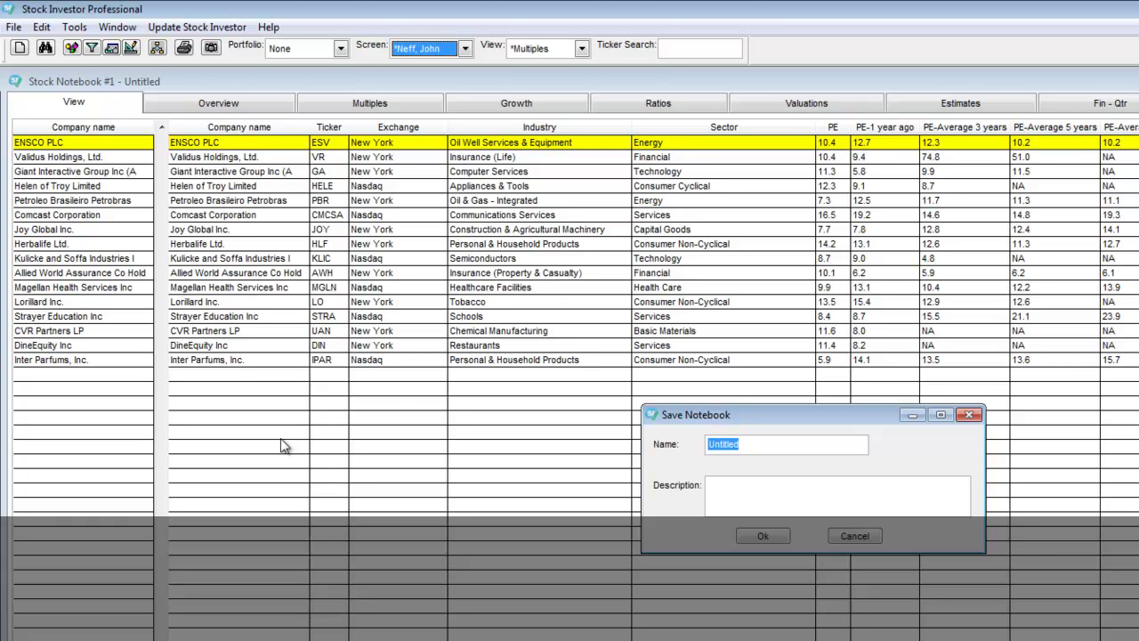
pyautogui.write('Neff Multiples')
pyautogui.click(750, 536)
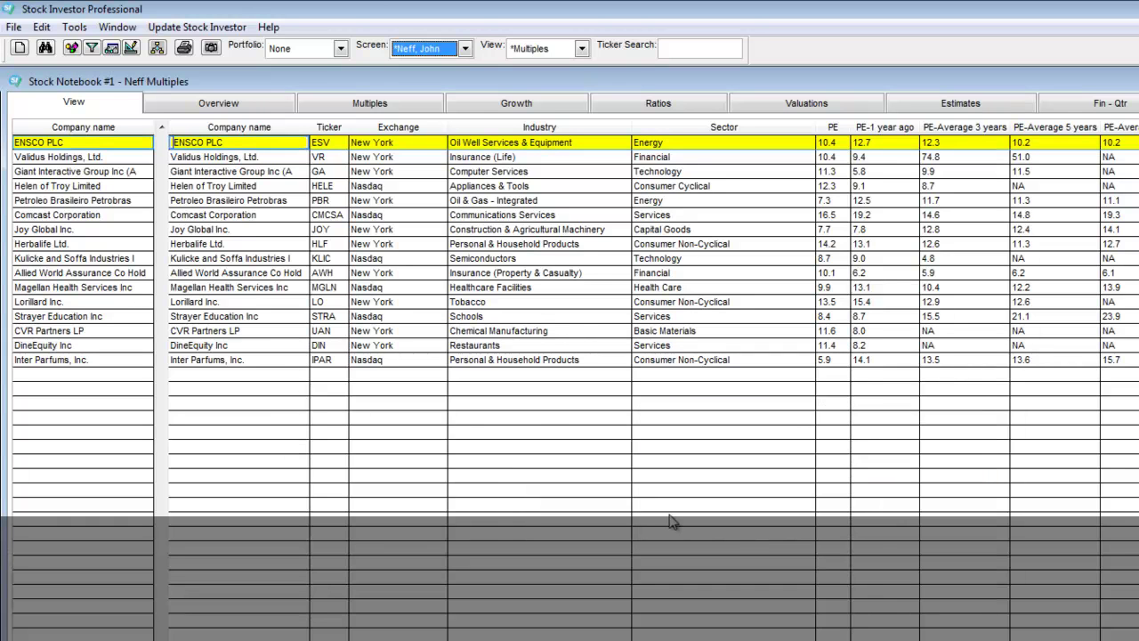
# Step: Reset the screen to None and switch the grid back to the Standard view
pyautogui.click(434, 49)
pyautogui.scroll(5, 481, 103)
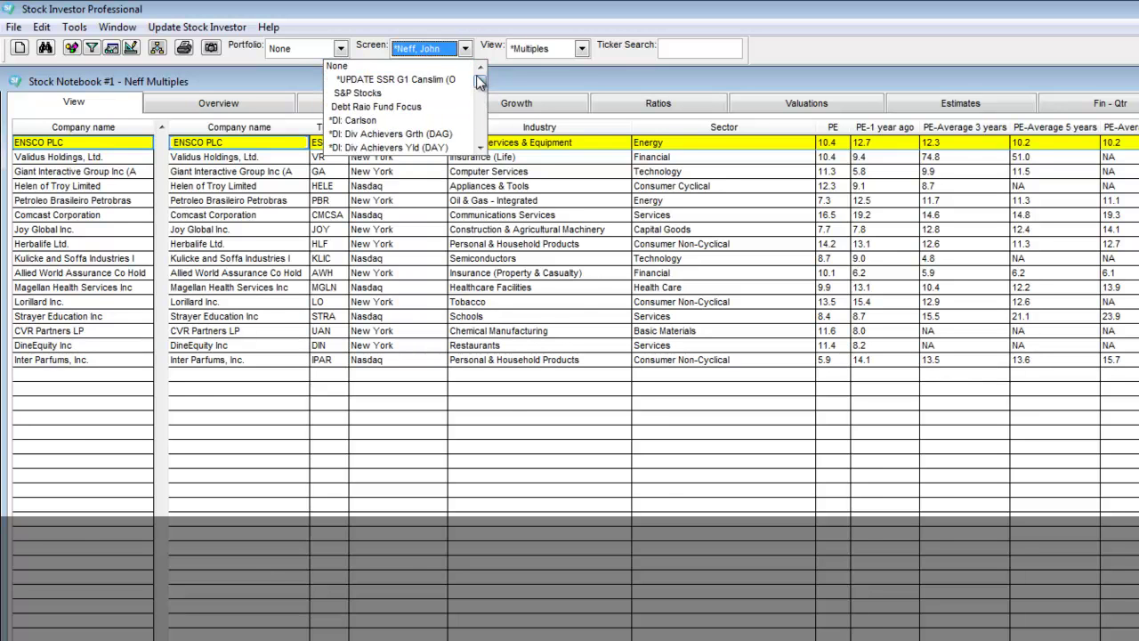
pyautogui.press('Escape')
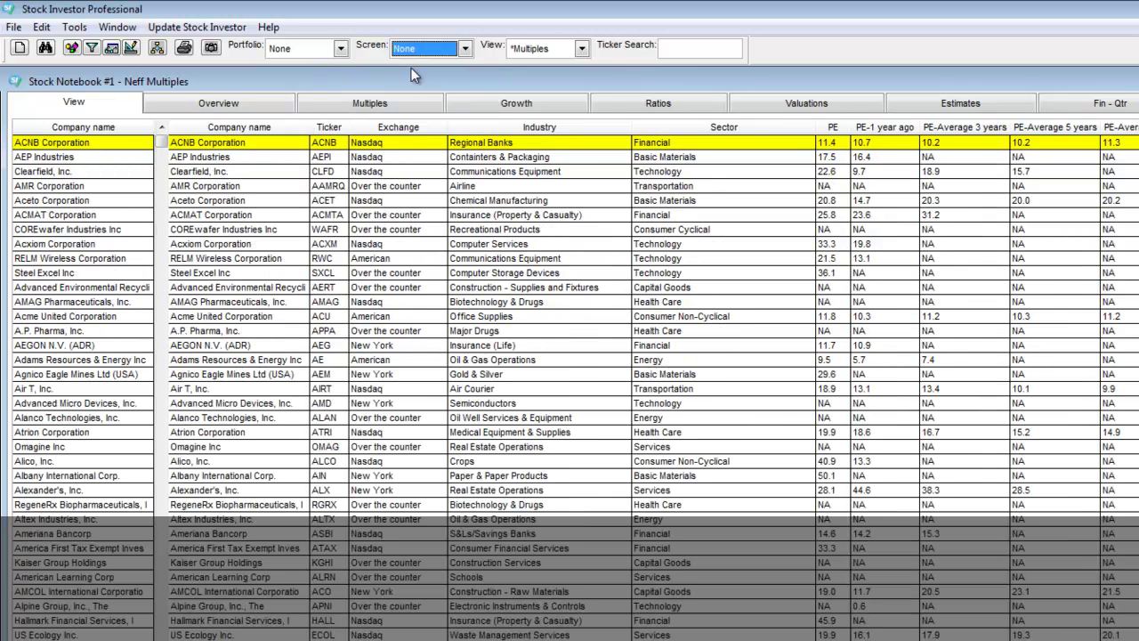
pyautogui.click(520, 49)
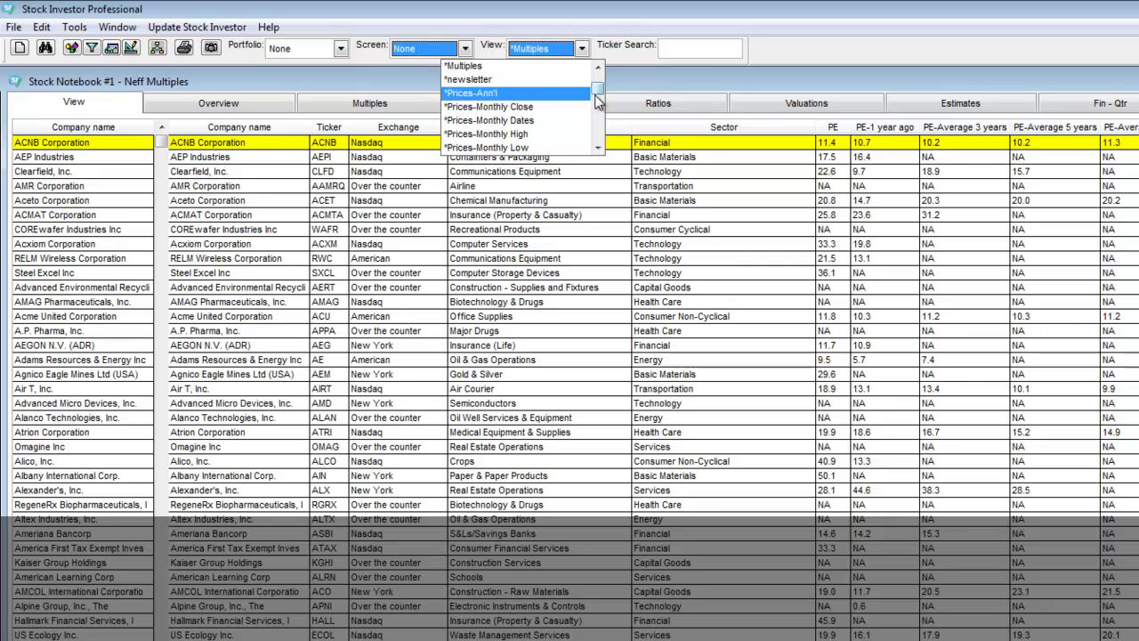
pyautogui.click(563, 67)
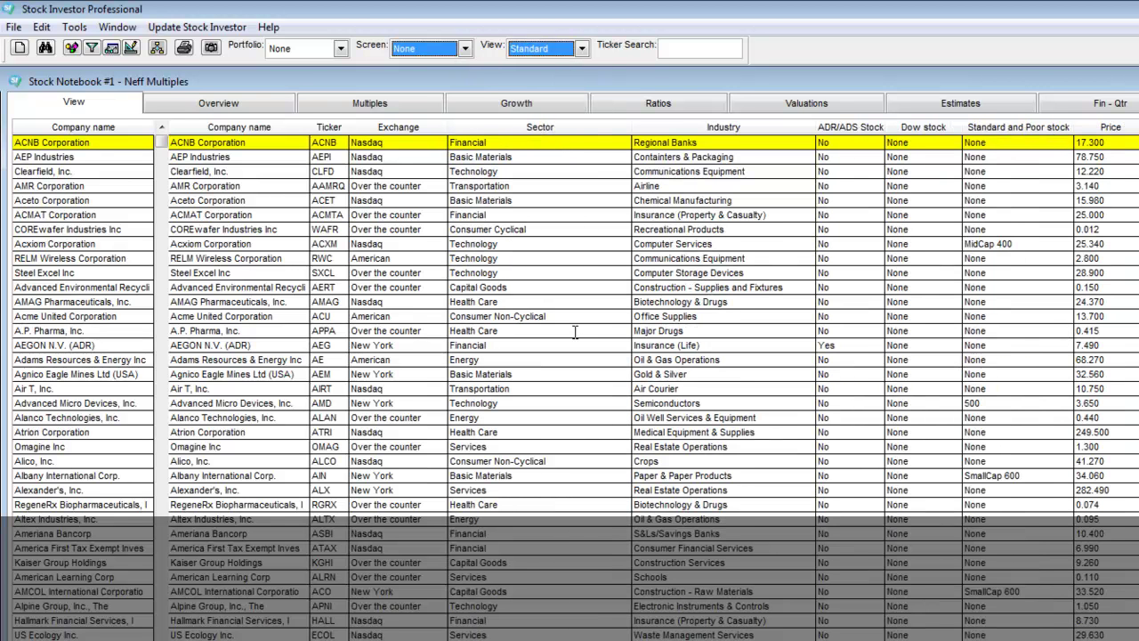
# Step: Open the saved 'Neff Multiples' notebook and maximize its Stock Notebook #2 window
pyautogui.click(14, 27)
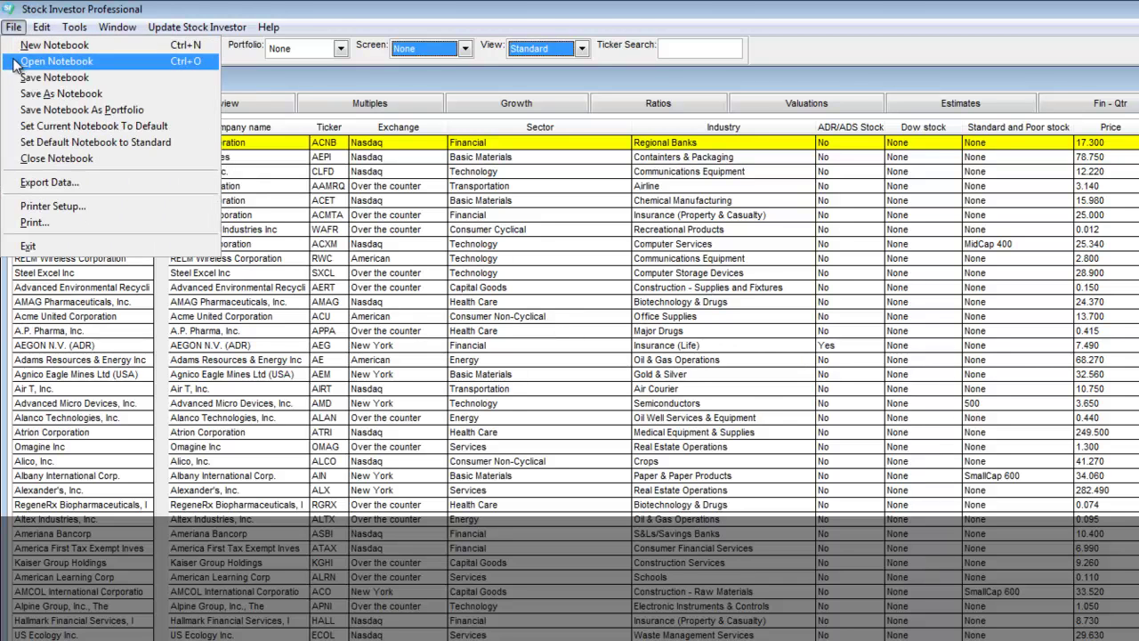
pyautogui.click(16, 62)
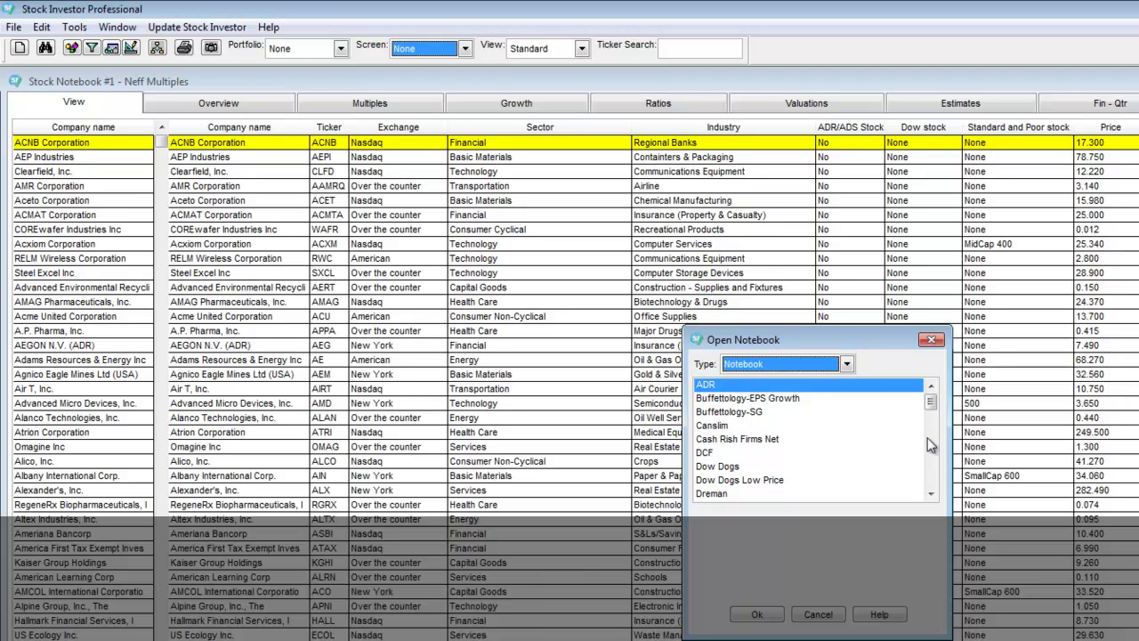
pyautogui.moveTo(930, 402); pyautogui.dragTo(933, 464)
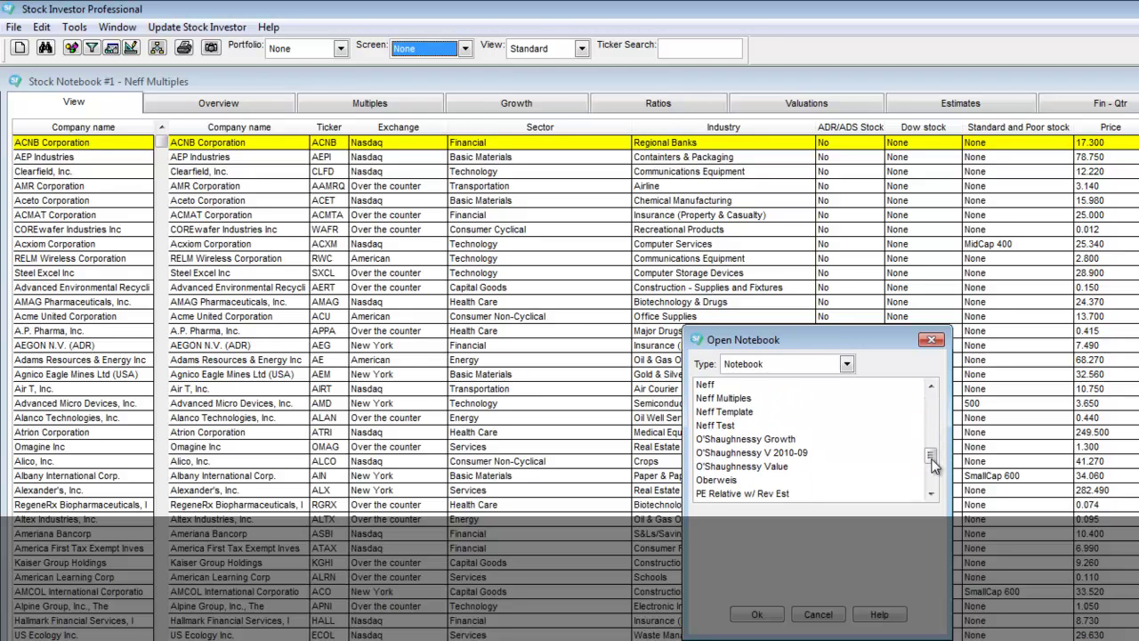
pyautogui.click(731, 400)
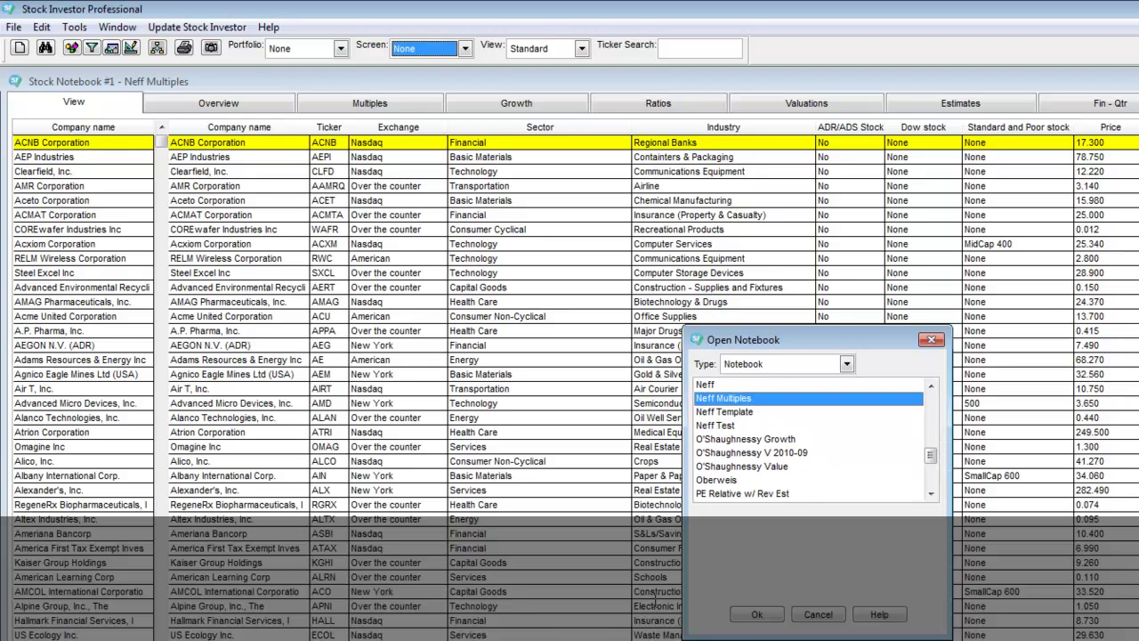
pyautogui.click(767, 615)
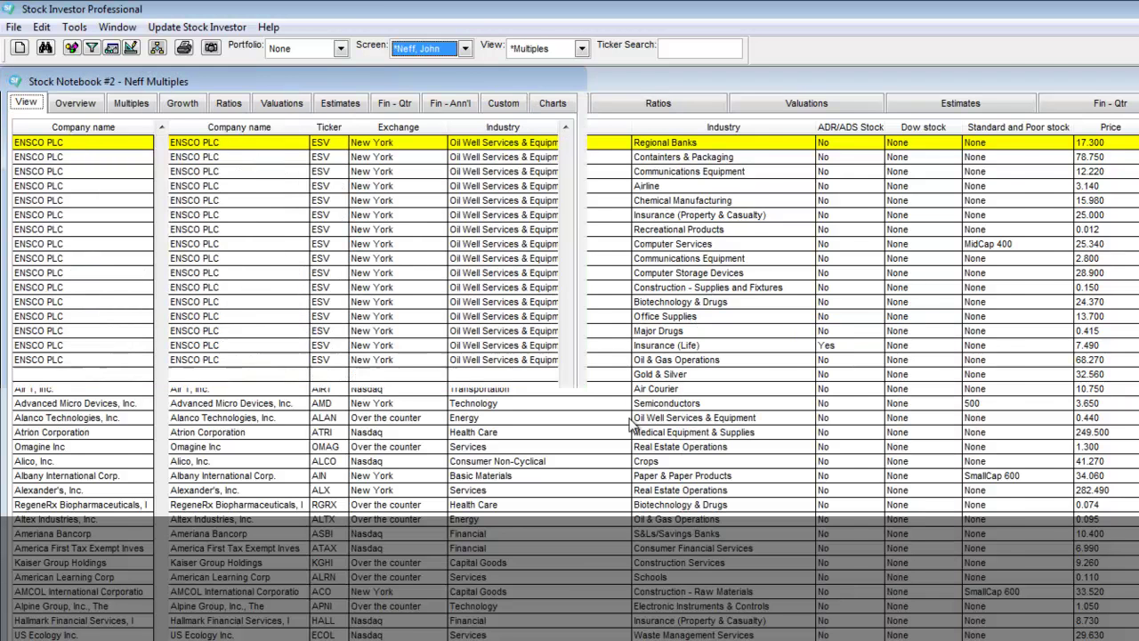
pyautogui.click(536, 82)
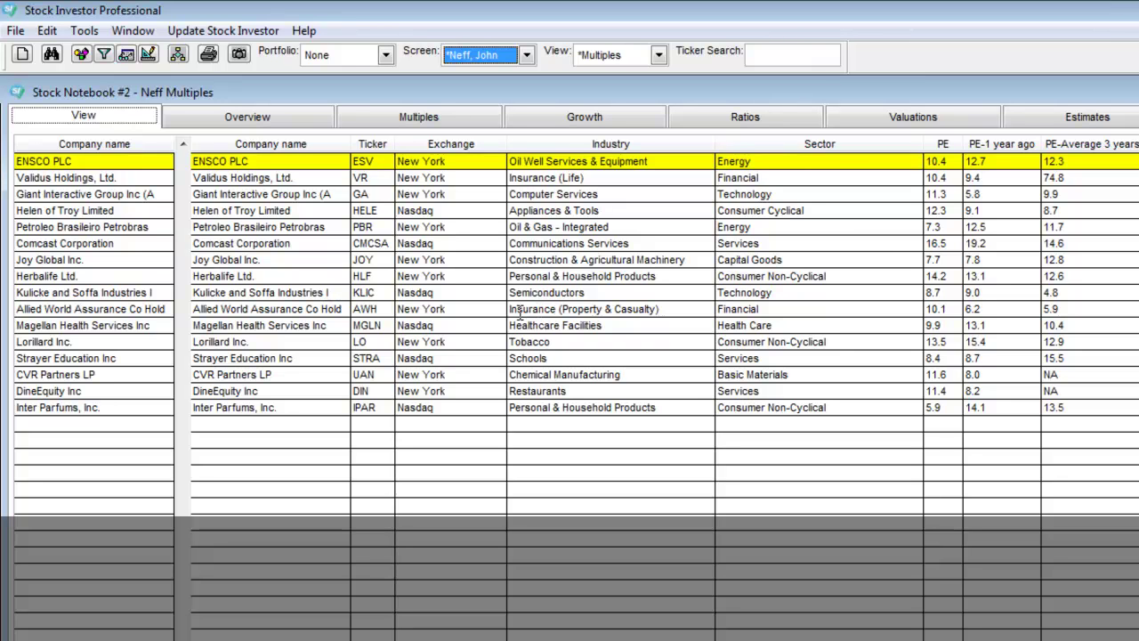
pyautogui.click(229, 227)
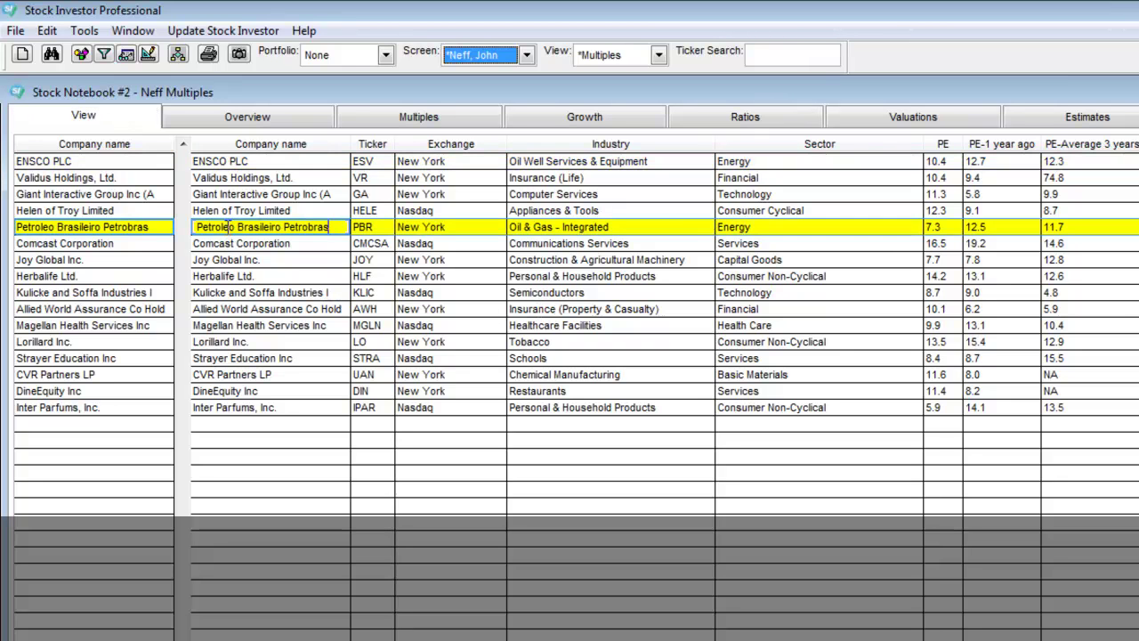
pyautogui.click(228, 242)
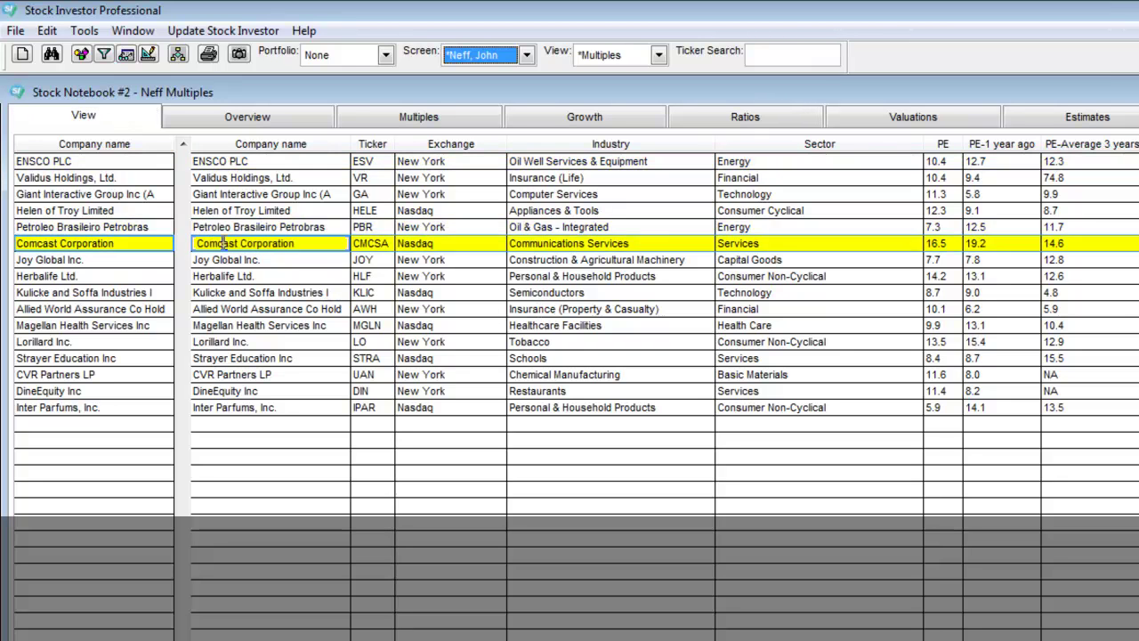
pyautogui.click(307, 120)
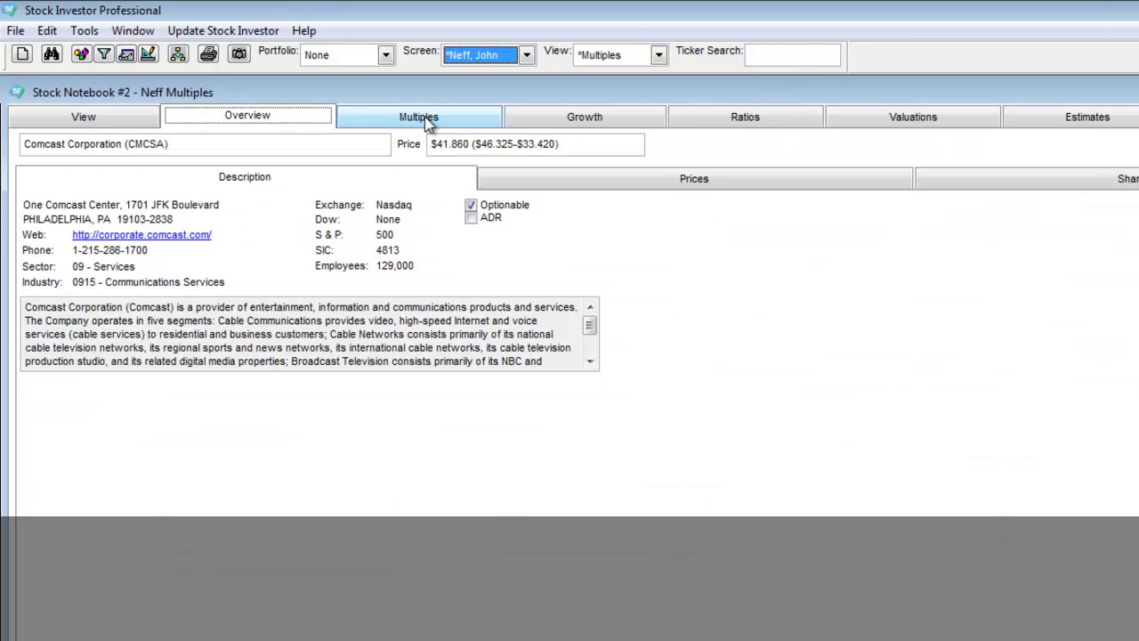
pyautogui.click(428, 124)
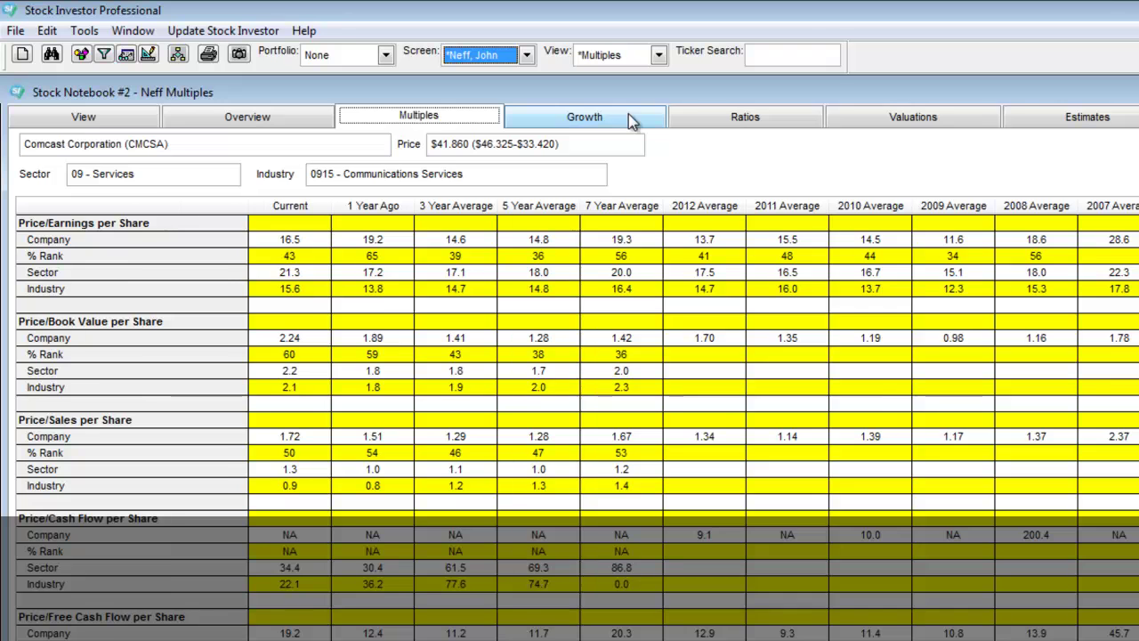
pyautogui.click(628, 120)
pyautogui.click(728, 121)
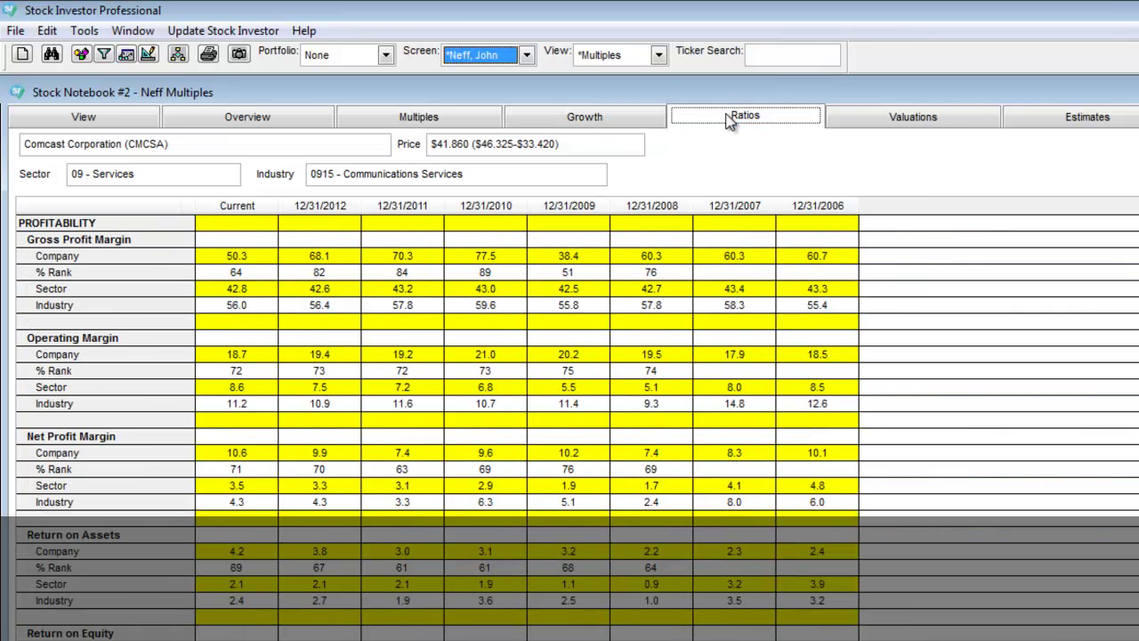
pyautogui.click(953, 119)
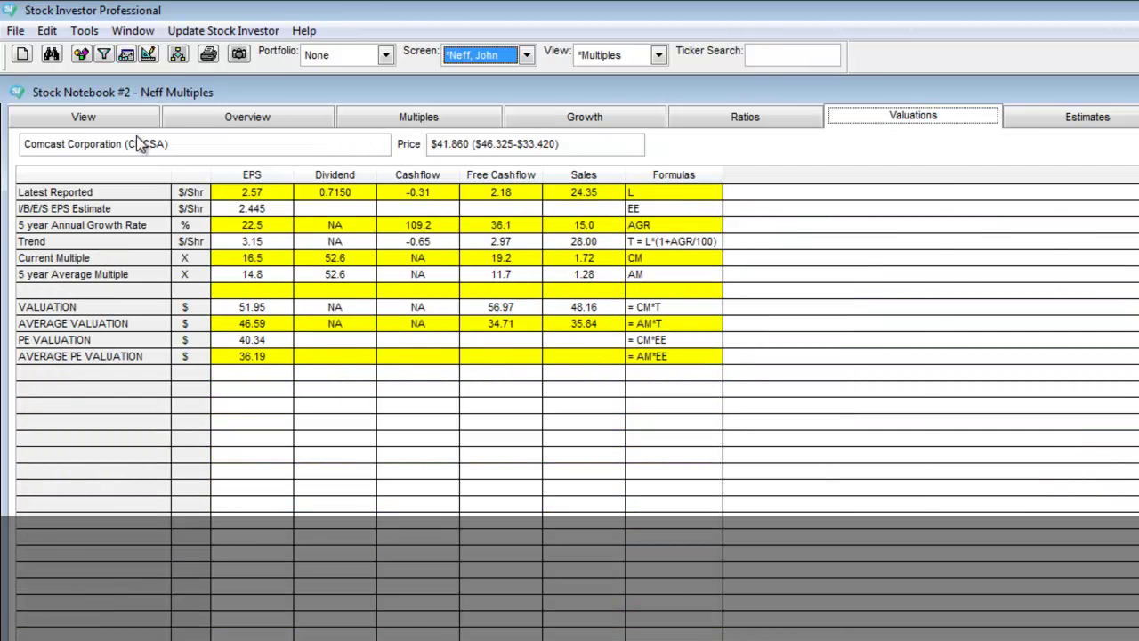
pyautogui.click(93, 117)
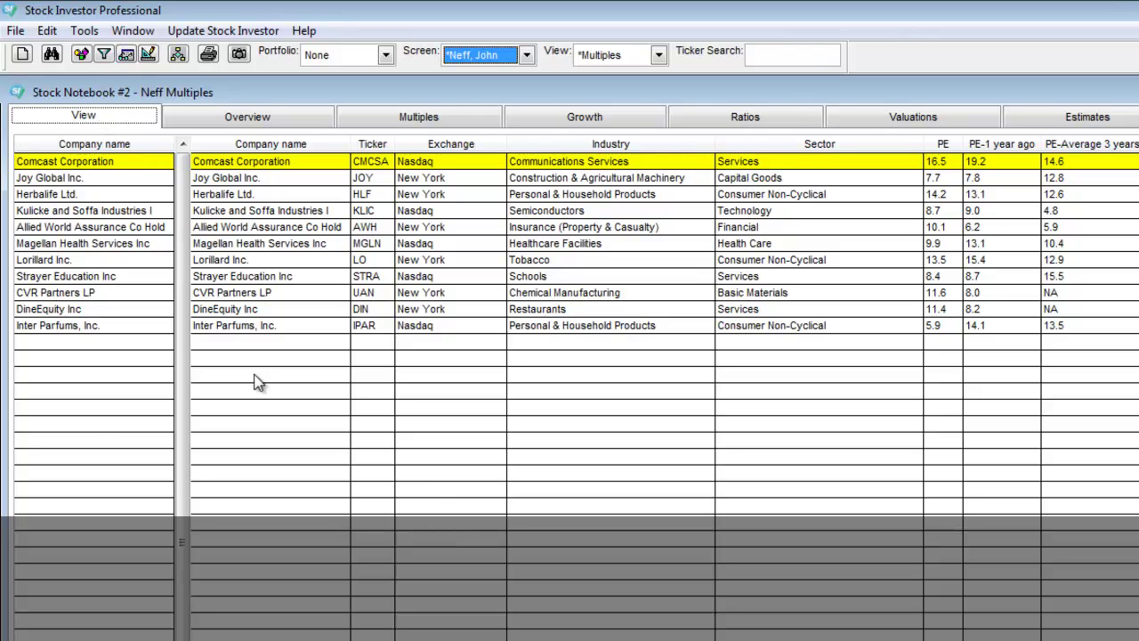